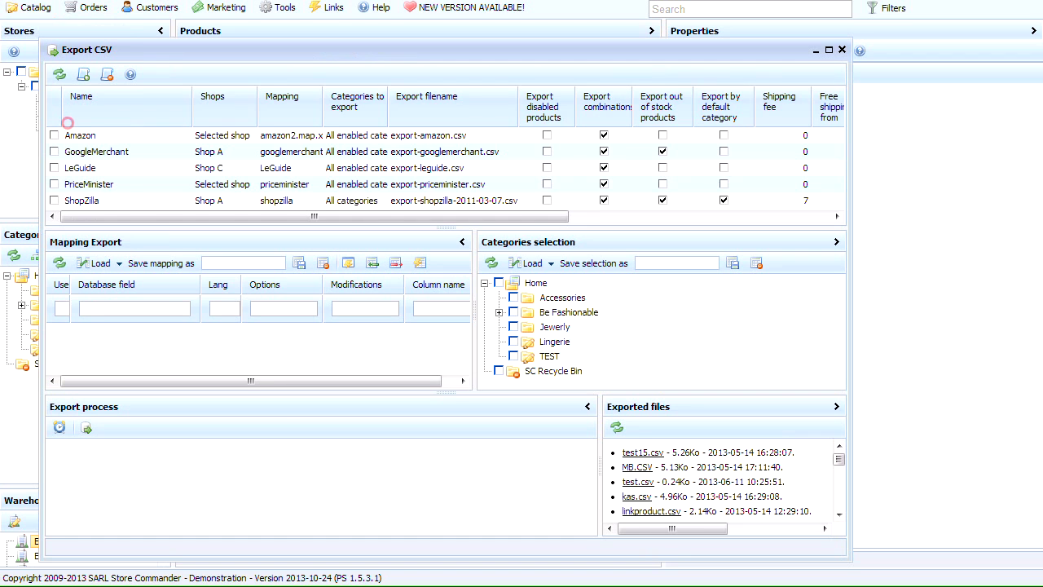
Step: Create a new export script named 'catalog'
{"action": "left_click", "coordinate": [82, 73]}
{"action": "type", "text": "catalog"}
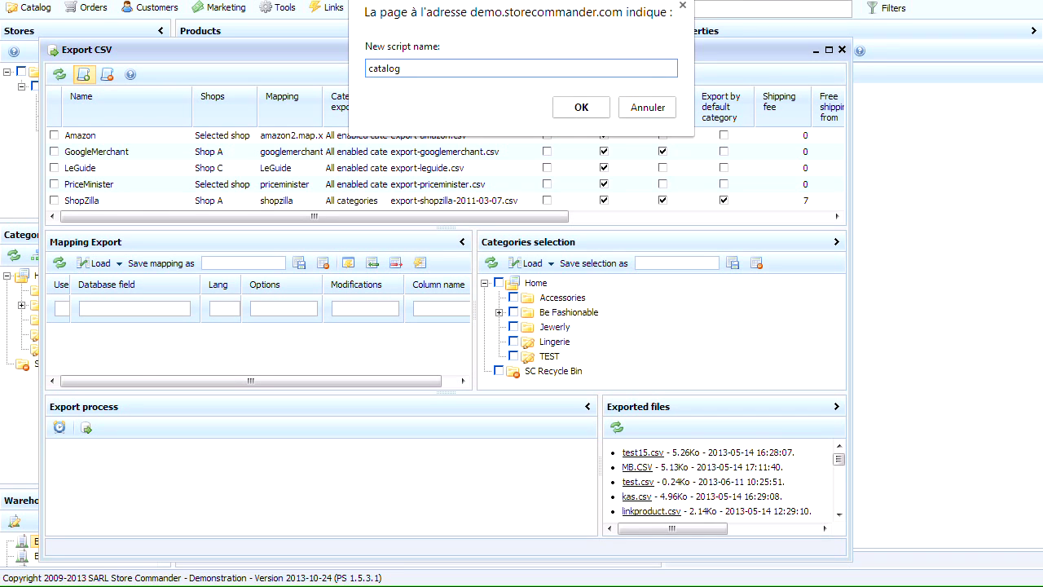
{"action": "key", "text": "Return"}
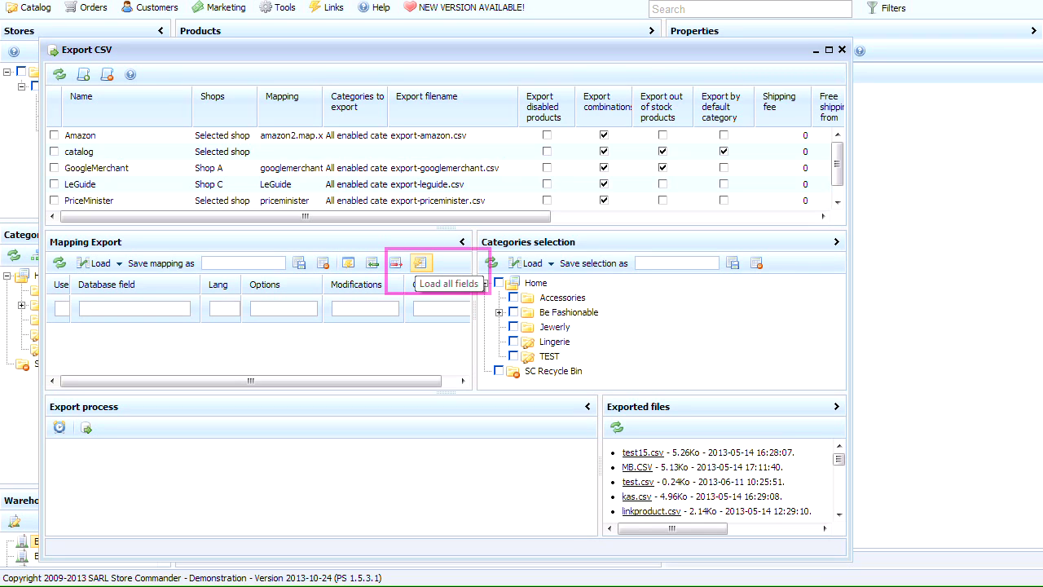
Step: Load every database field, from active to width, into the export mapping grid
{"action": "left_click", "coordinate": [420, 263]}
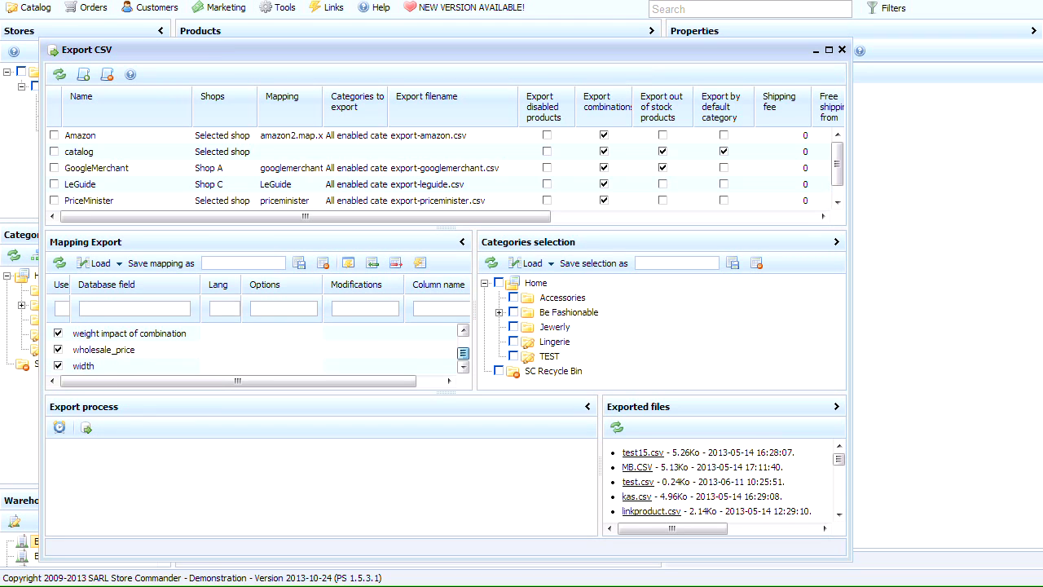
{"action": "scroll", "coordinate": [261, 350], "scroll_direction": "up", "scroll_amount": 10}
{"action": "left_click", "coordinate": [462, 330]}
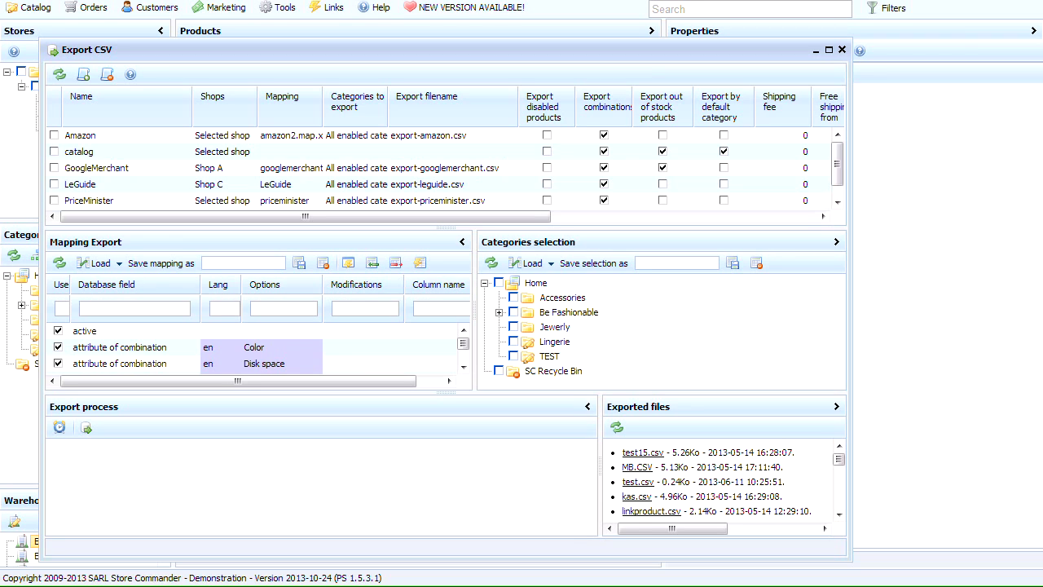
{"action": "left_click", "coordinate": [225, 308]}
{"action": "type", "text": "en"}
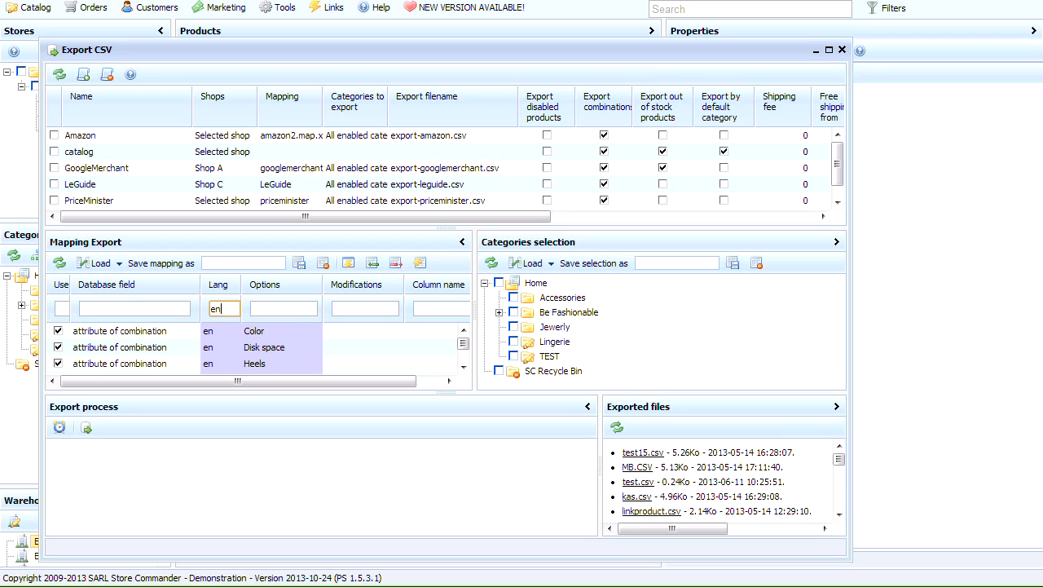
{"action": "left_click_drag", "start_coordinate": [462, 343], "coordinate": [462, 353]}
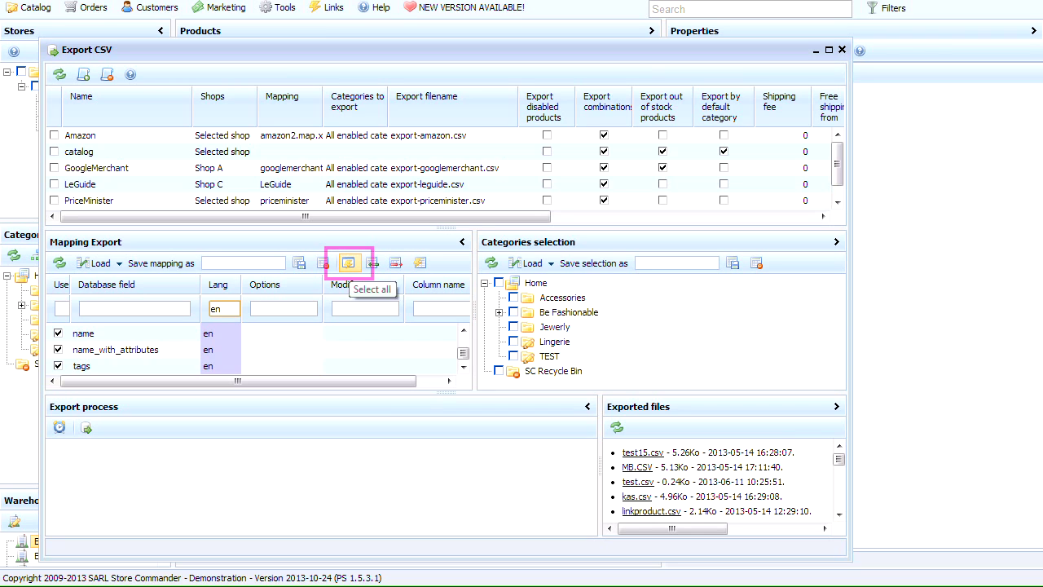
{"action": "left_click", "coordinate": [348, 264]}
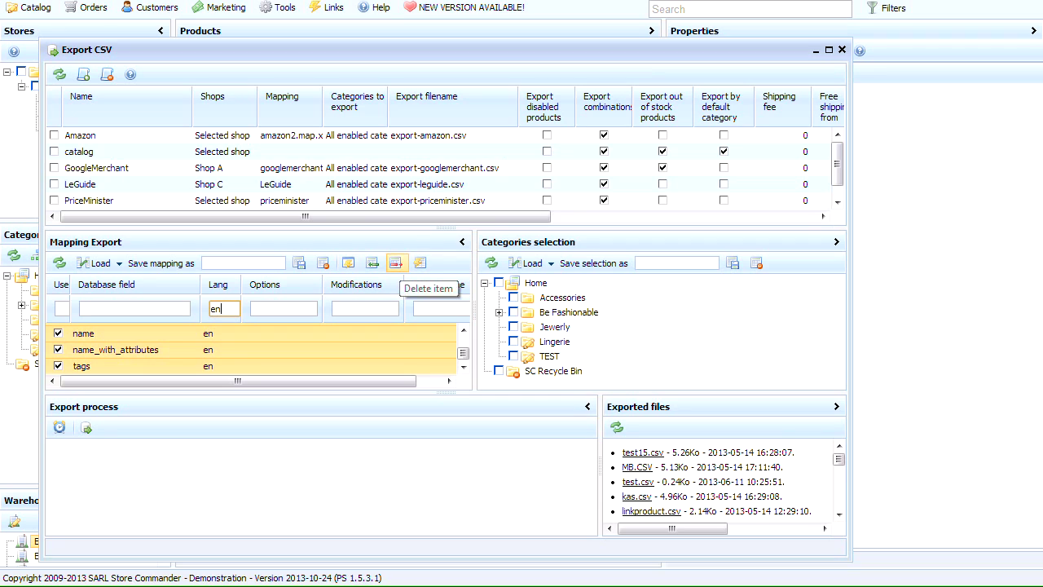
{"action": "left_click", "coordinate": [396, 263]}
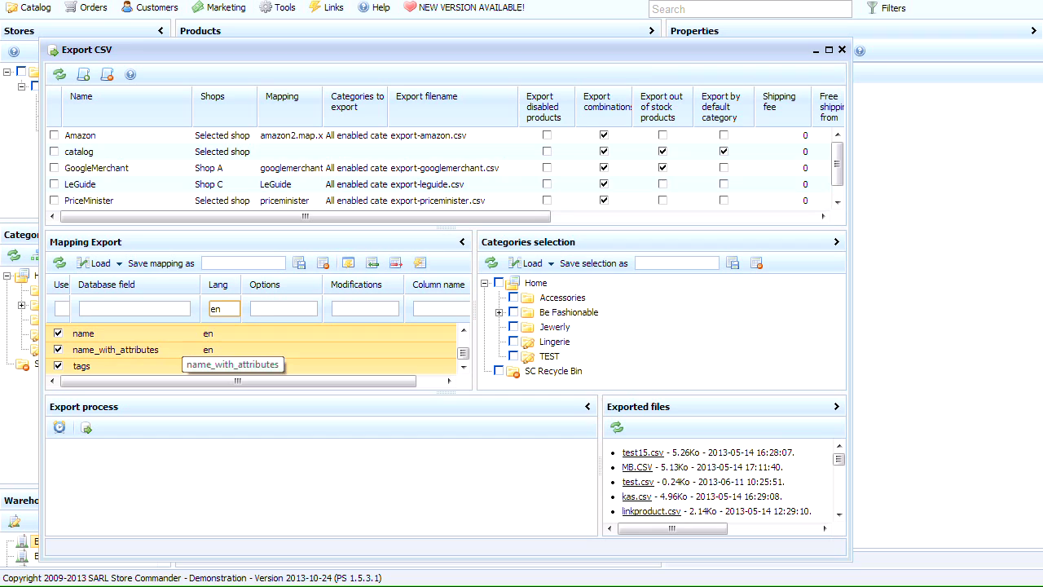
{"action": "right_click", "coordinate": [173, 343]}
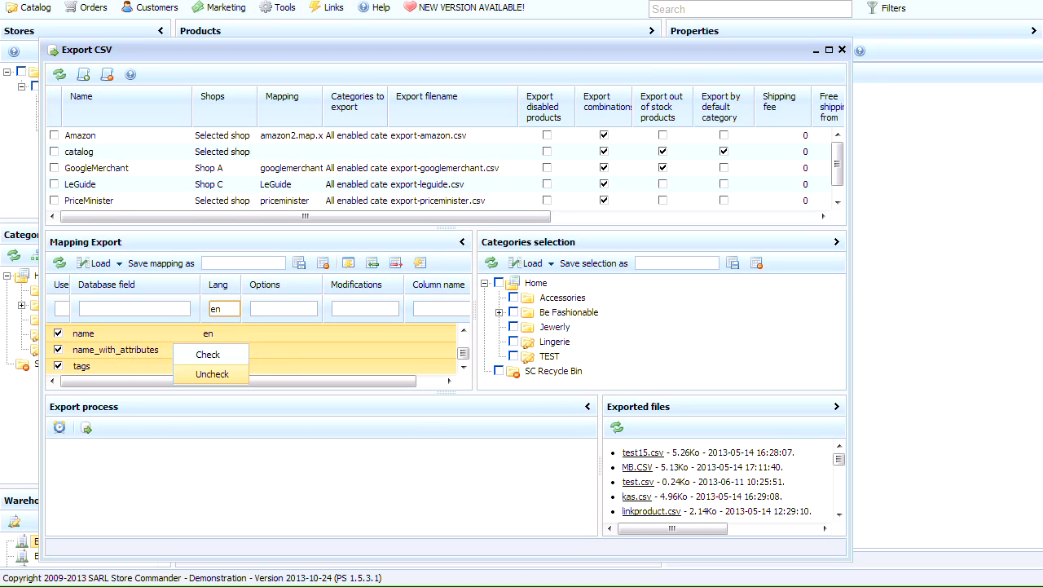
{"action": "key", "text": "BackSpace"}
{"action": "key", "text": "BackSpace"}
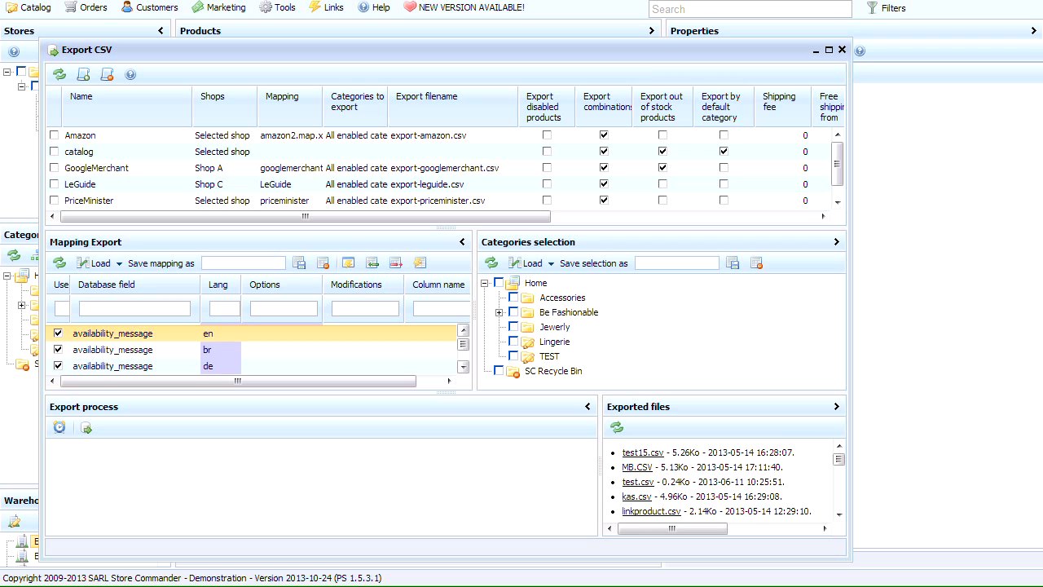
Step: Save the current field mapping under the name 'mapping'
{"action": "left_click", "coordinate": [254, 262]}
{"action": "type", "text": "mapping"}
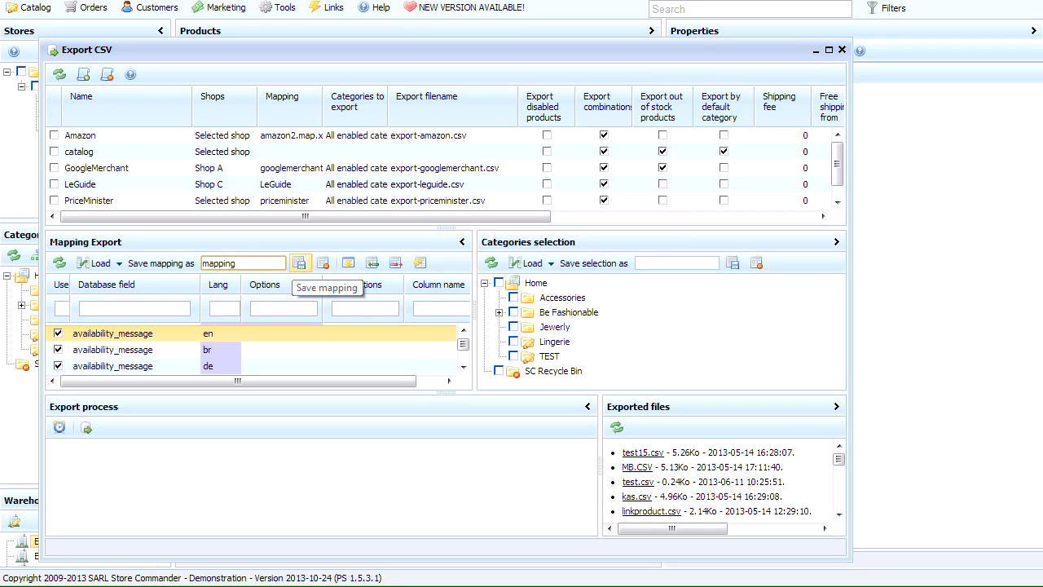
{"action": "left_click", "coordinate": [298, 264]}
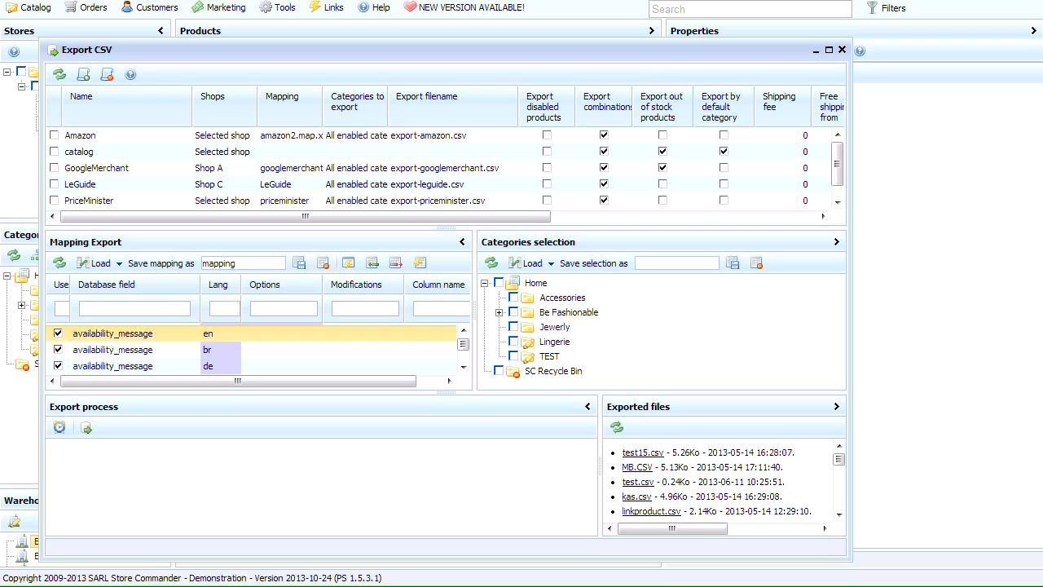
Step: Tick Home with all its subcategories and save the selection as 'category'
{"action": "left_click", "coordinate": [499, 283]}
{"action": "left_click", "coordinate": [674, 263]}
{"action": "type", "text": "c"}
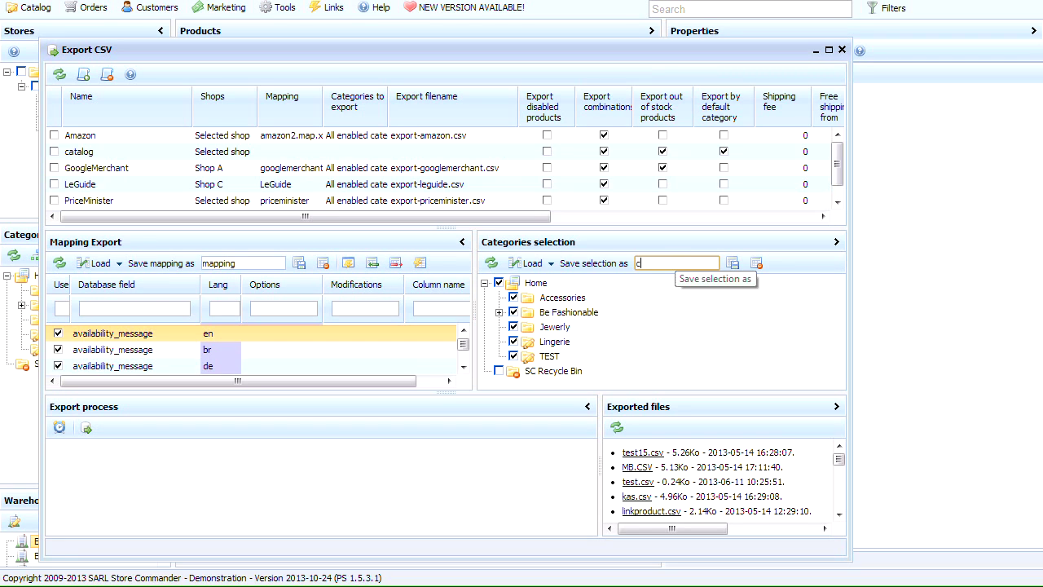
{"action": "type", "text": "ategory"}
{"action": "left_click", "coordinate": [732, 263]}
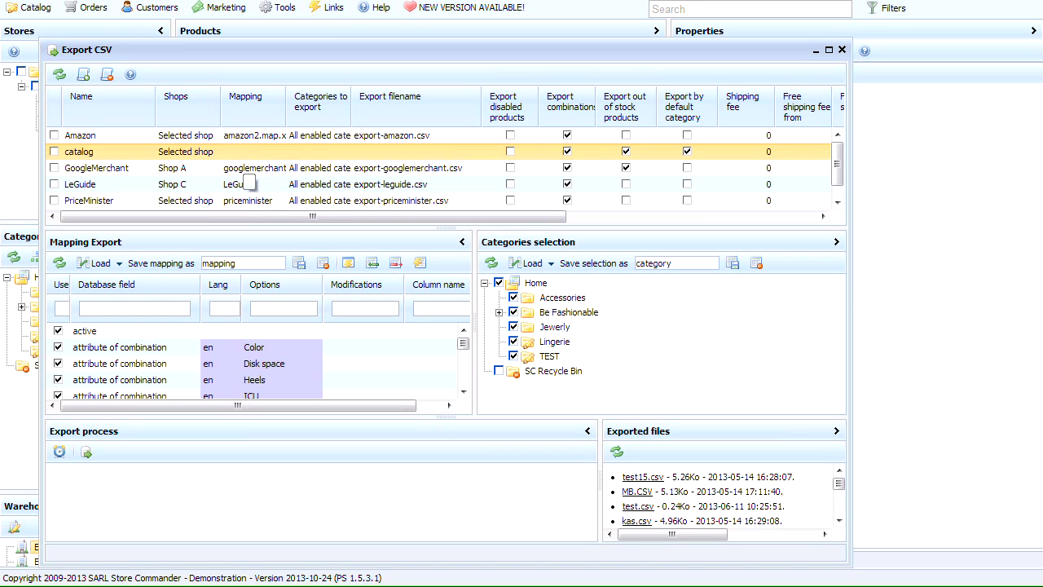
Step: Assign the 'mapping' field mapping and 'category' selection to the catalog script
{"action": "left_click", "coordinate": [249, 151]}
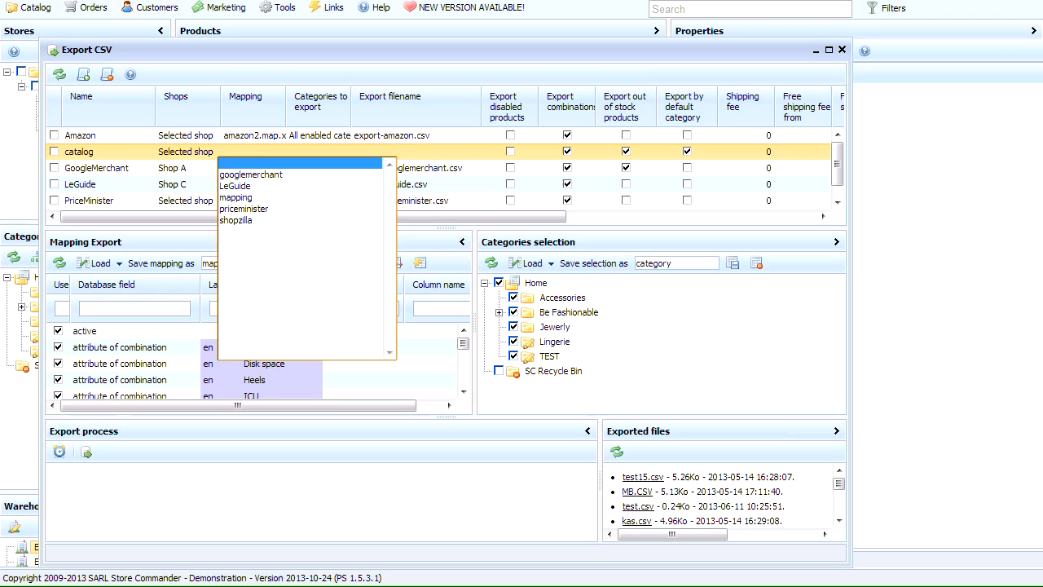
{"action": "left_click", "coordinate": [236, 197]}
{"action": "left_click", "coordinate": [314, 151]}
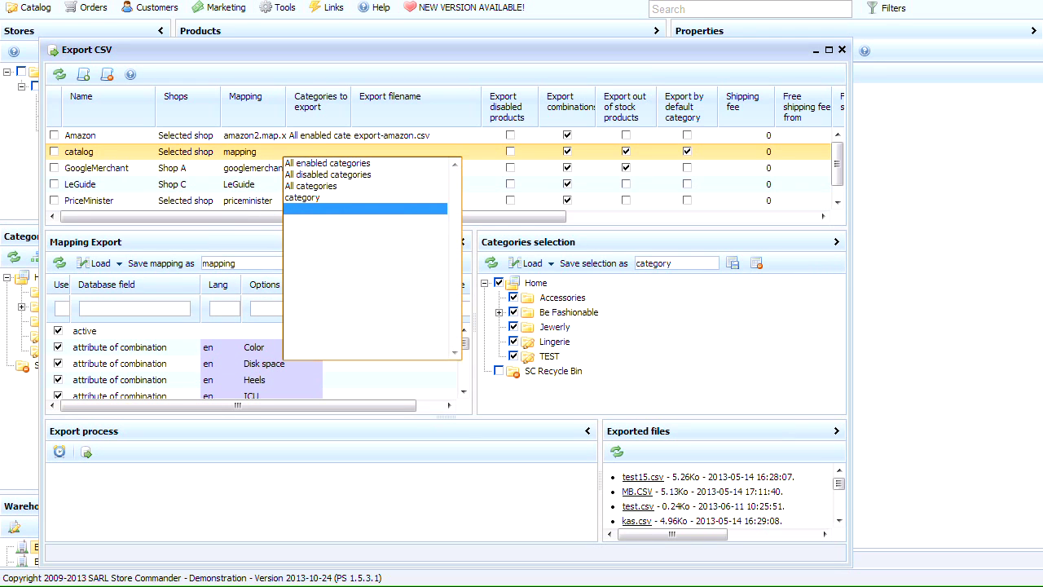
{"action": "left_click", "coordinate": [307, 198]}
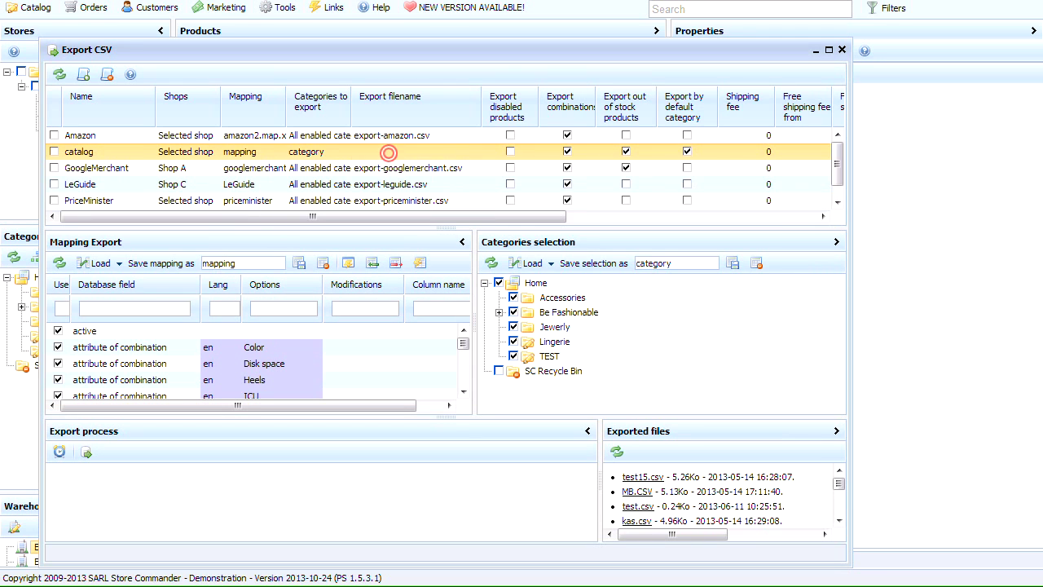
Step: Set the catalog export filename to category.csv and include disabled products
{"action": "left_click", "coordinate": [389, 152]}
{"action": "type", "text": "categ"}
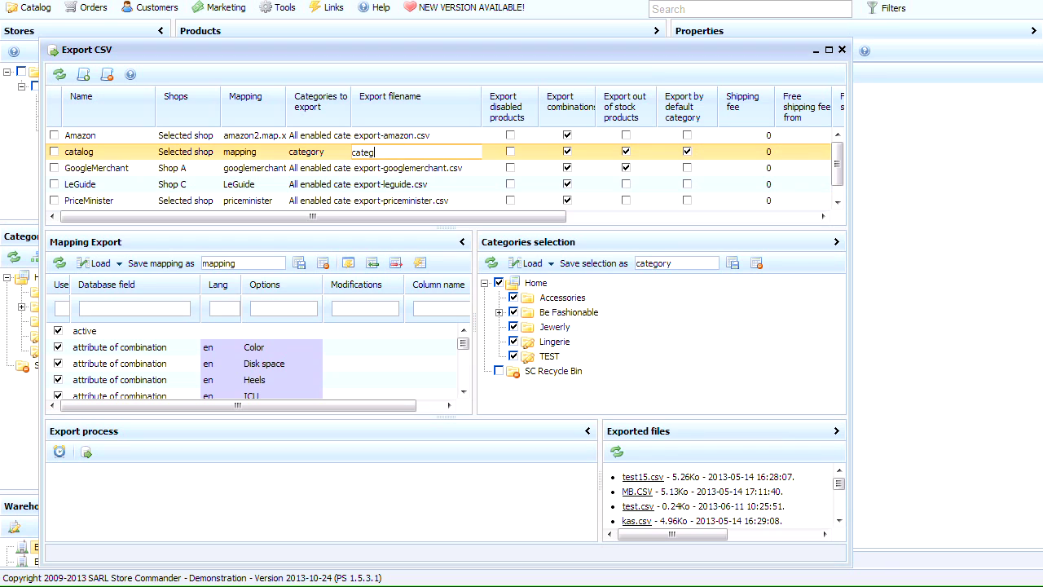
{"action": "type", "text": "ory.csv"}
{"action": "key", "text": "Return"}
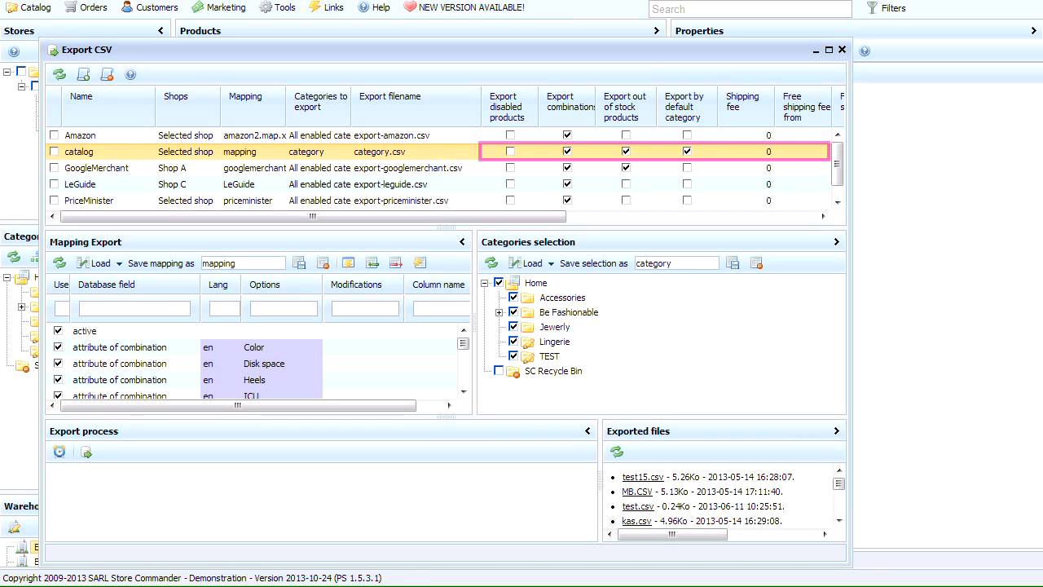
{"action": "left_click", "coordinate": [511, 150]}
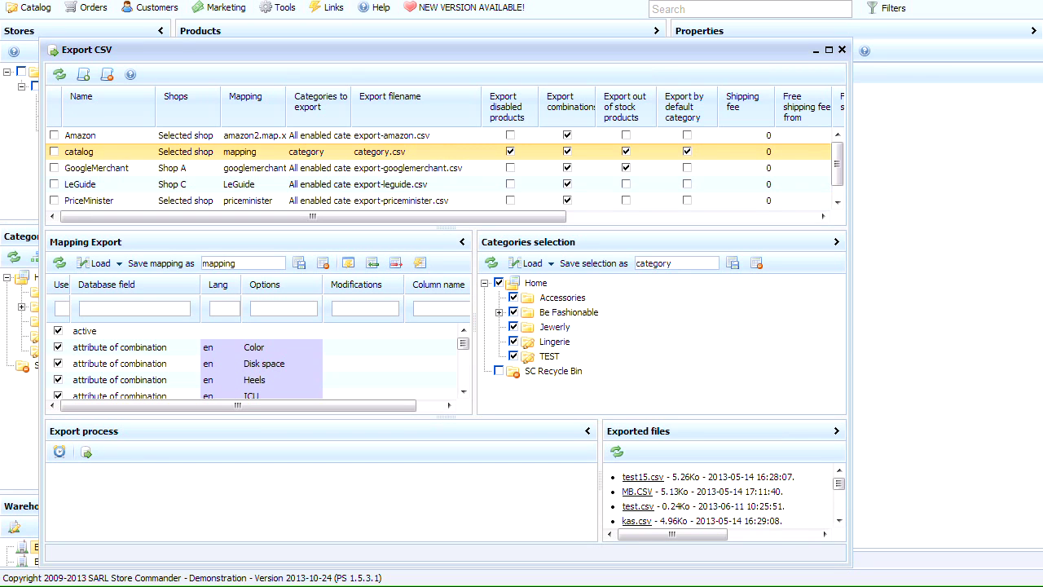
Step: Start auto export with 20 lines per batch at a 30-second interval
{"action": "left_click", "coordinate": [59, 452]}
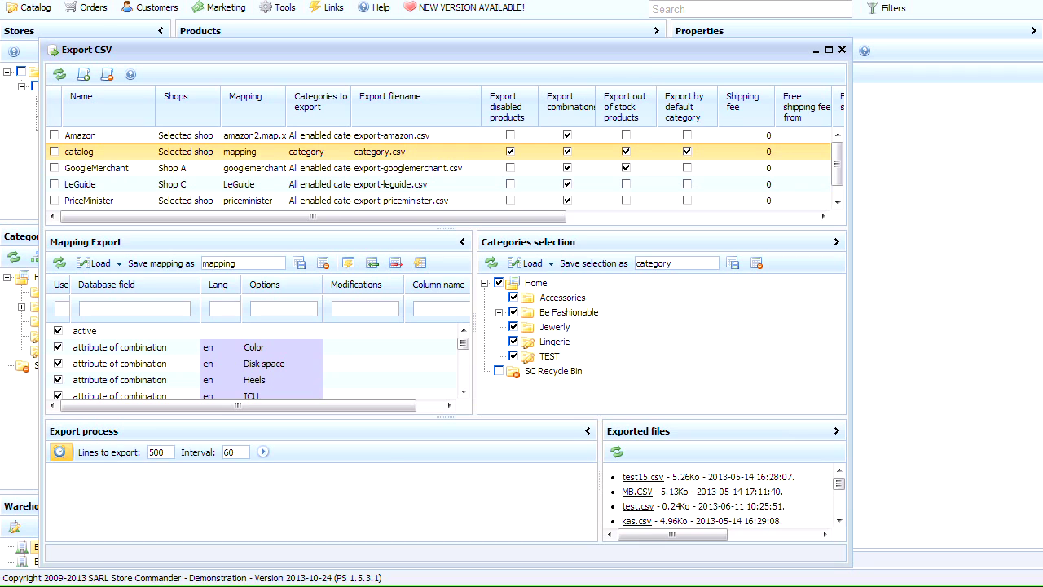
{"action": "left_click", "coordinate": [160, 452]}
{"action": "type", "text": "20"}
{"action": "key", "text": "Tab"}
{"action": "type", "text": "30"}
{"action": "left_click", "coordinate": [263, 452]}
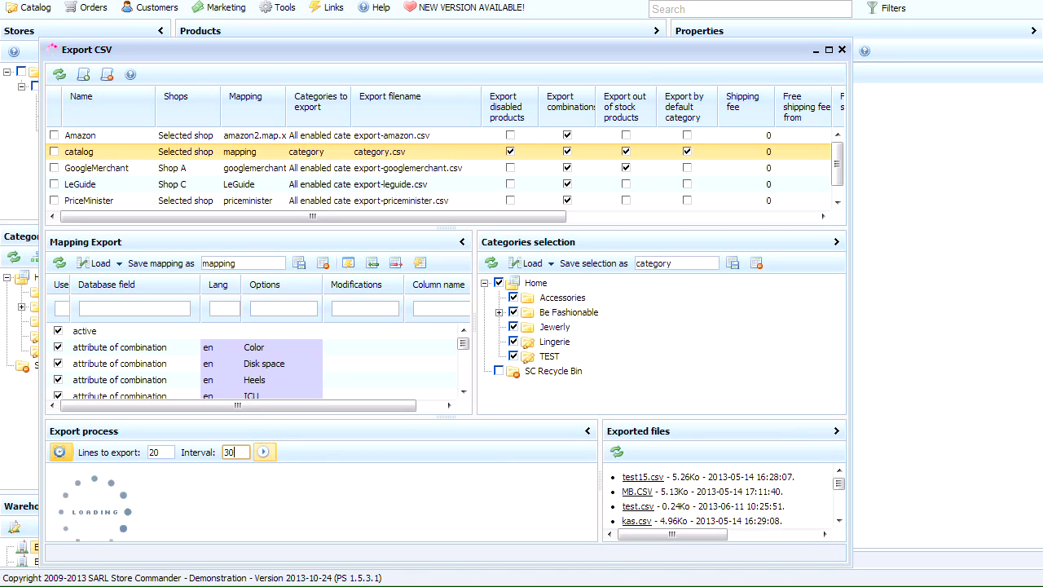